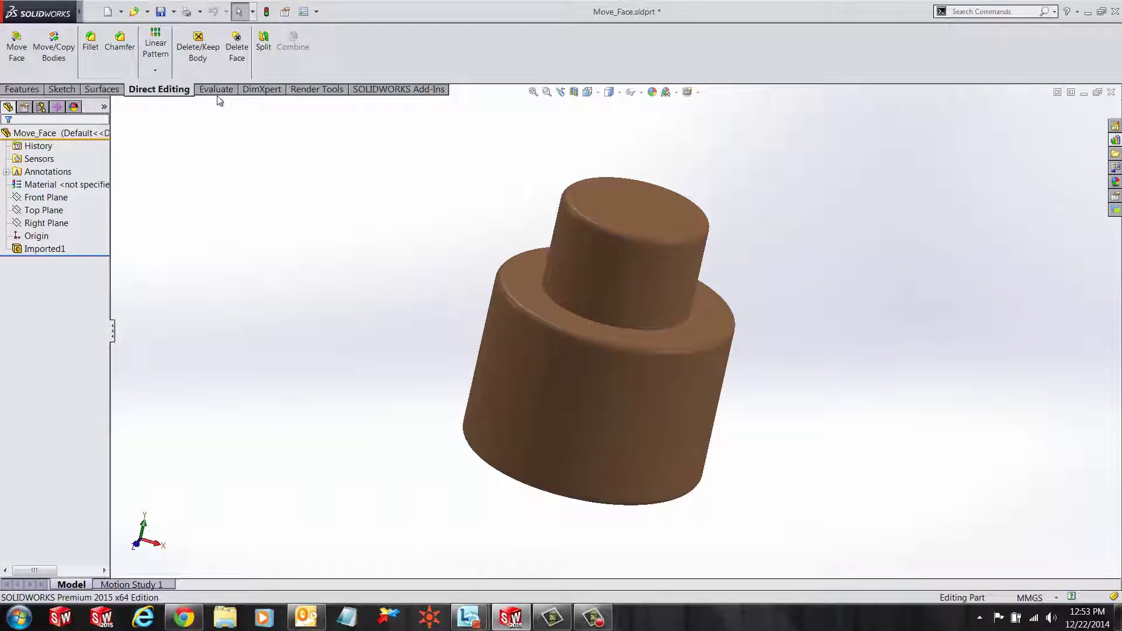
# - Toggle between feature and direct editing tools and orbit to inspect the imported body
pyautogui.click(39, 90)
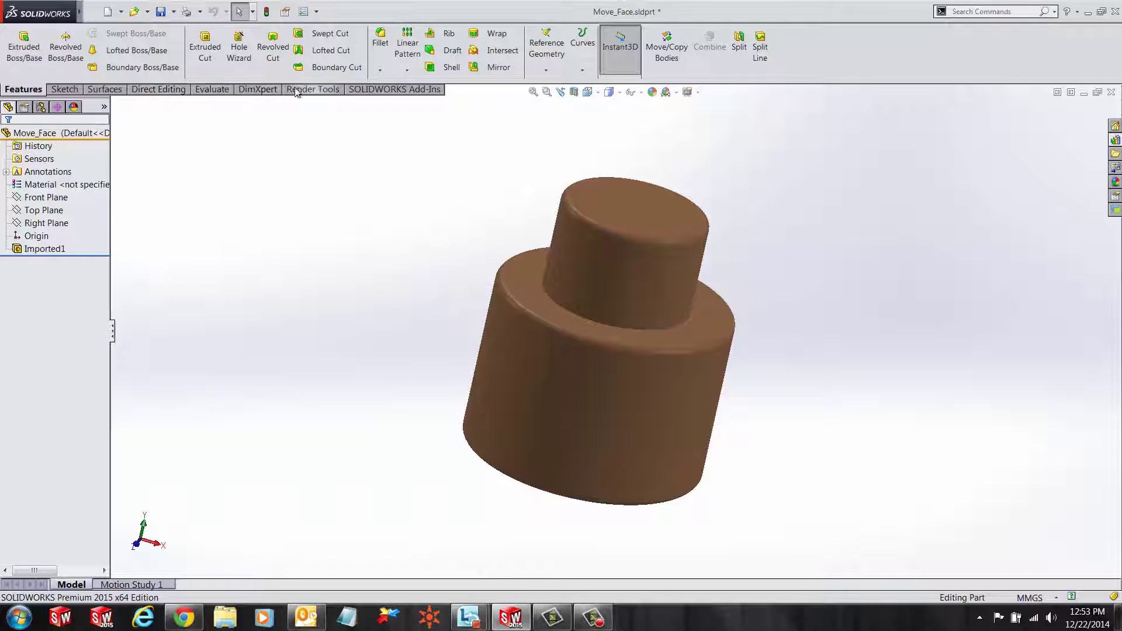
pyautogui.click(169, 91)
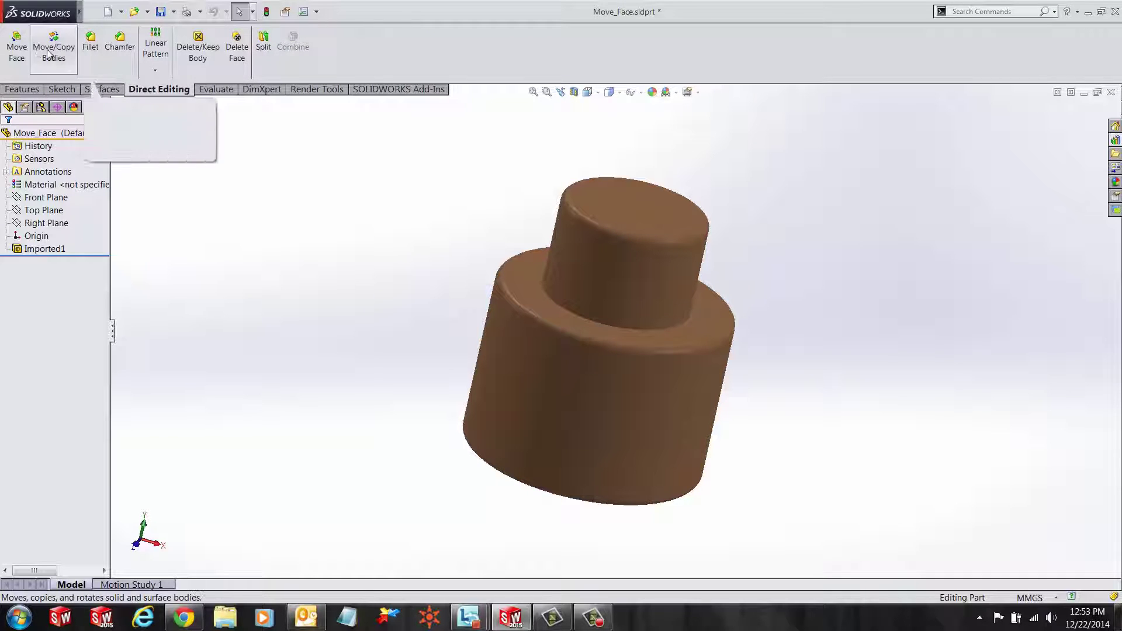
pyautogui.moveTo(611, 316)
pyautogui.mouseDown(button='middle')
pyautogui.moveTo(744, 353)
pyautogui.moveTo(811, 333)
pyautogui.moveTo(272, 261)
pyautogui.mouseUp(button='middle')
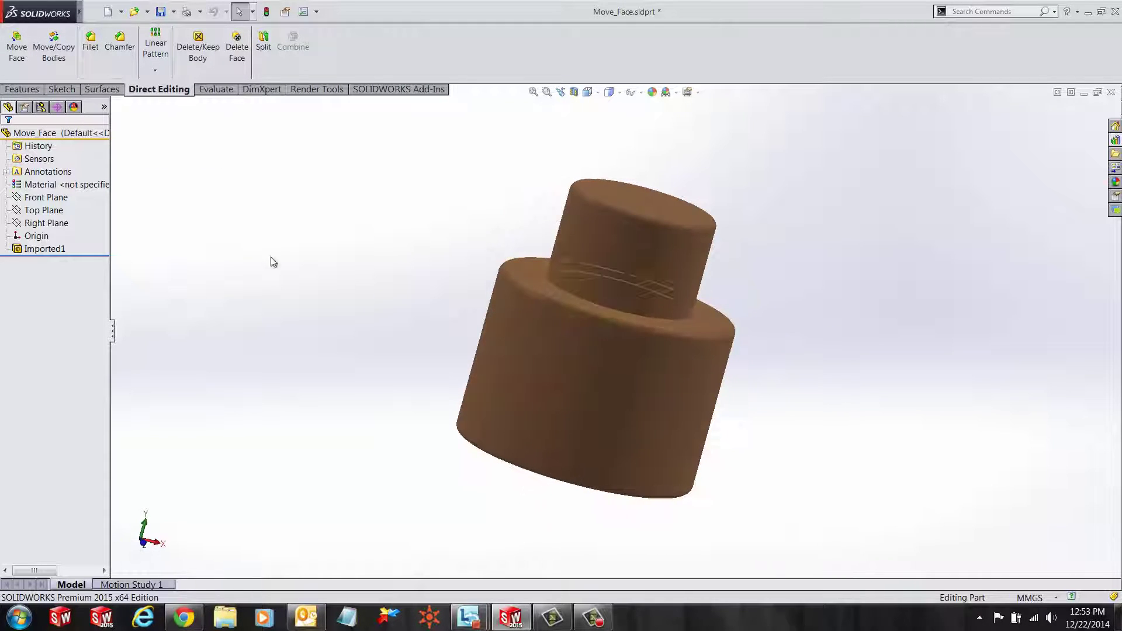
pyautogui.click(51, 249)
pyautogui.moveTo(413, 304)
pyautogui.mouseDown(button='middle')
pyautogui.moveTo(314, 276)
pyautogui.moveTo(303, 326)
pyautogui.moveTo(303, 256)
pyautogui.moveTo(301, 322)
pyautogui.moveTo(285, 328)
pyautogui.mouseUp(button='middle')
pyautogui.click(286, 328)
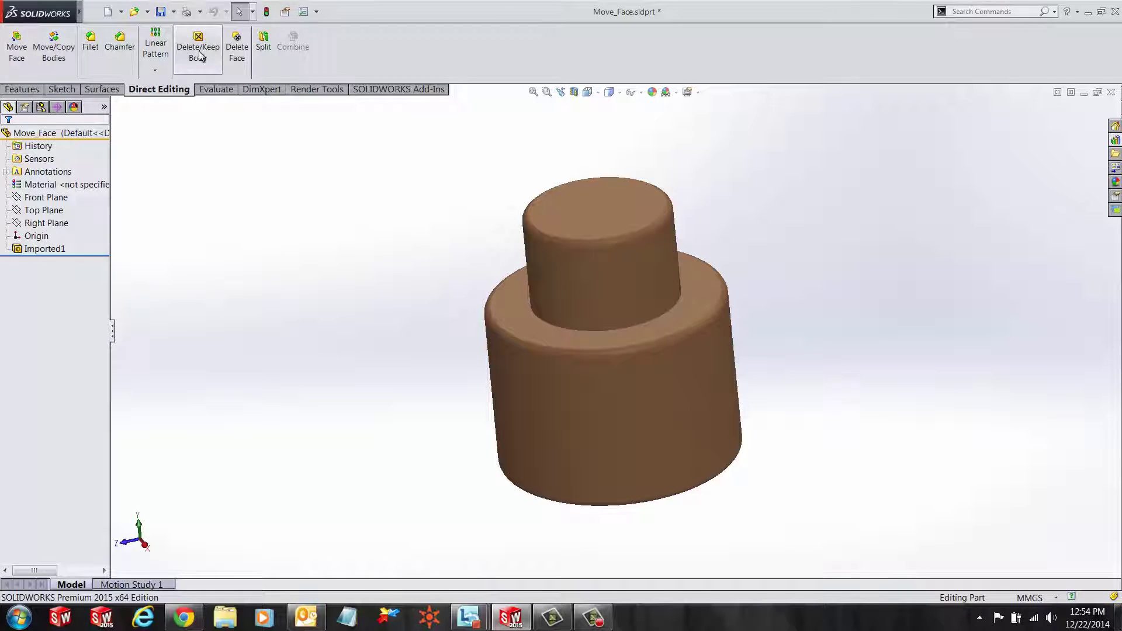
# - Orbit the part upright toward its large end and zoom out to see all of it
pyautogui.click(233, 63)
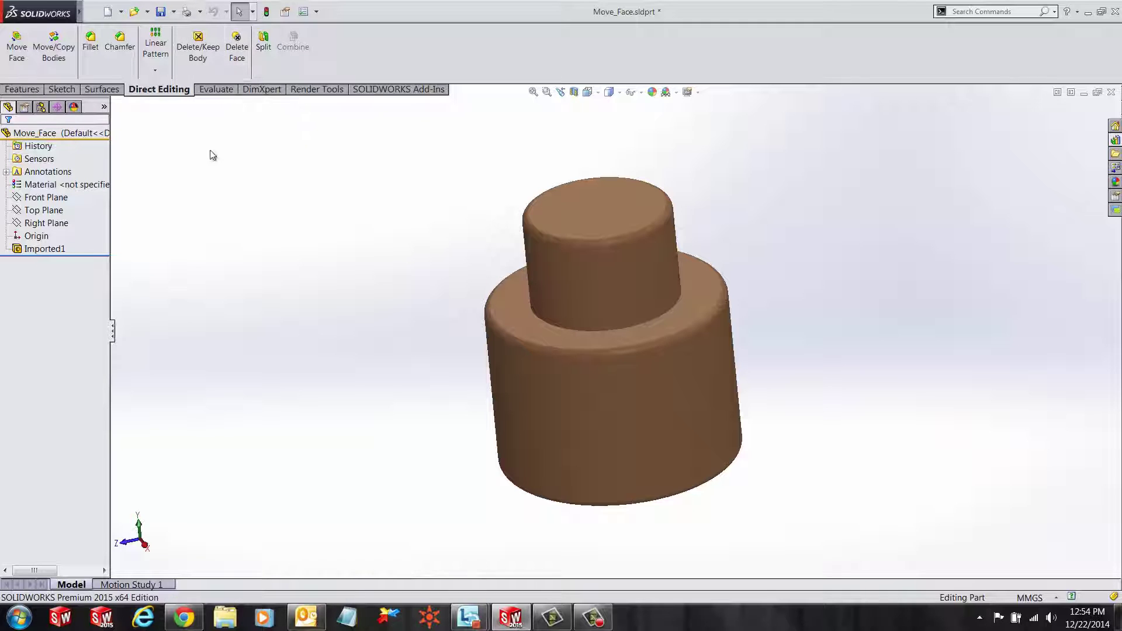
pyautogui.moveTo(330, 270)
pyautogui.mouseDown(button='middle')
pyautogui.moveTo(388, 280)
pyautogui.moveTo(319, 256)
pyautogui.mouseUp(button='middle')
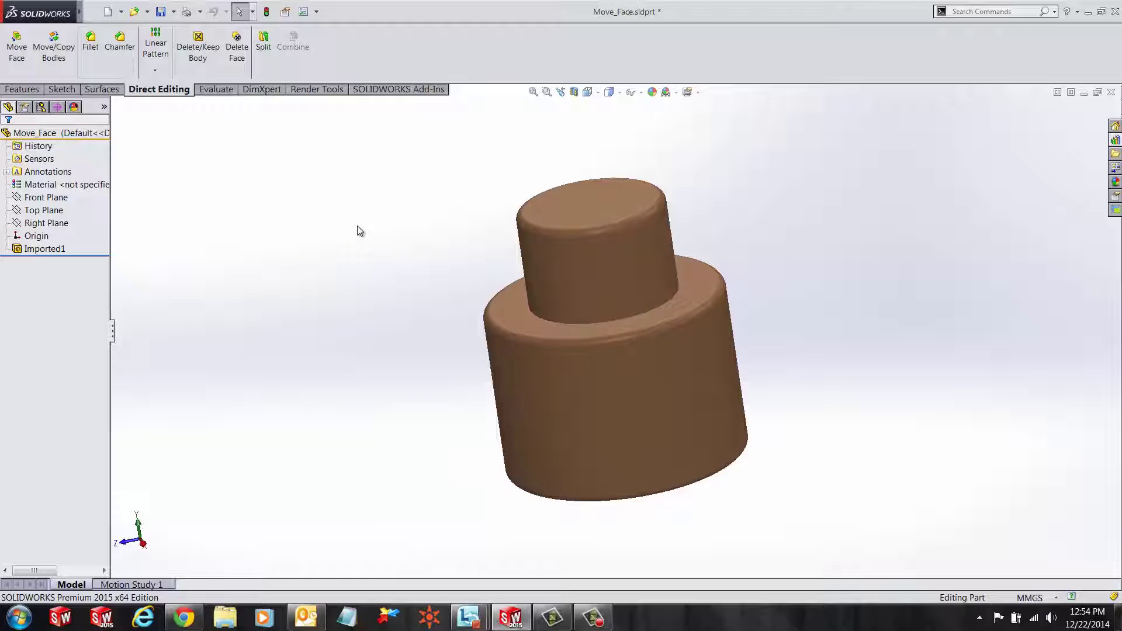
pyautogui.moveTo(815, 360)
pyautogui.mouseDown(button='middle')
pyautogui.moveTo(795, 307)
pyautogui.moveTo(773, 339)
pyautogui.mouseUp(button='middle')
pyautogui.click(51, 250)
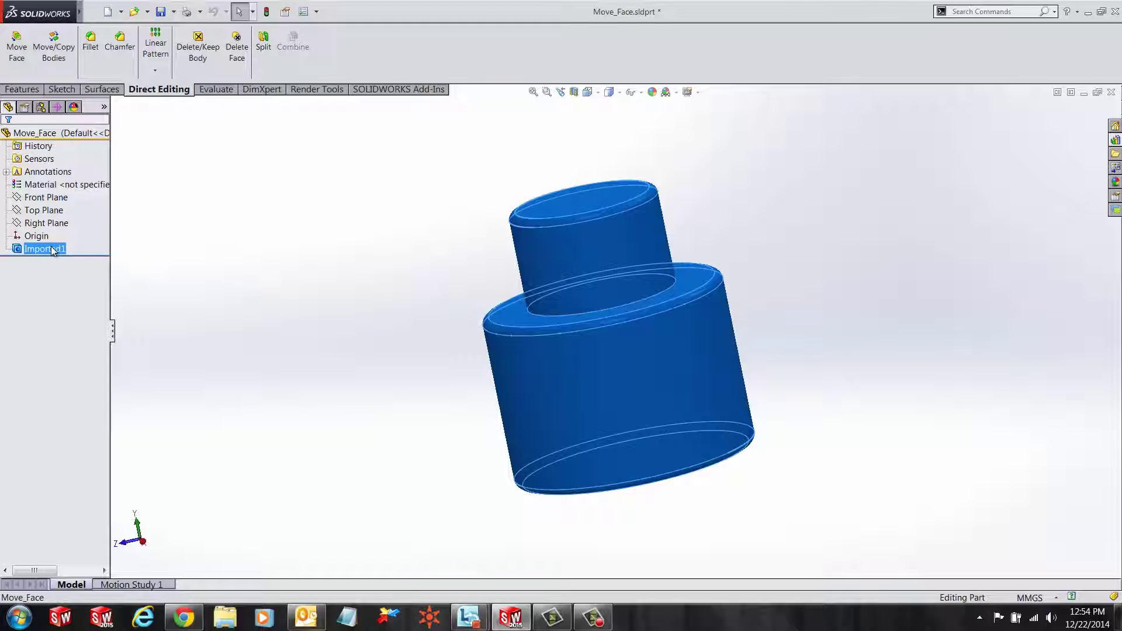
pyautogui.moveTo(278, 287); pyautogui.dragTo(310, 291, button='middle')
pyautogui.click(311, 285)
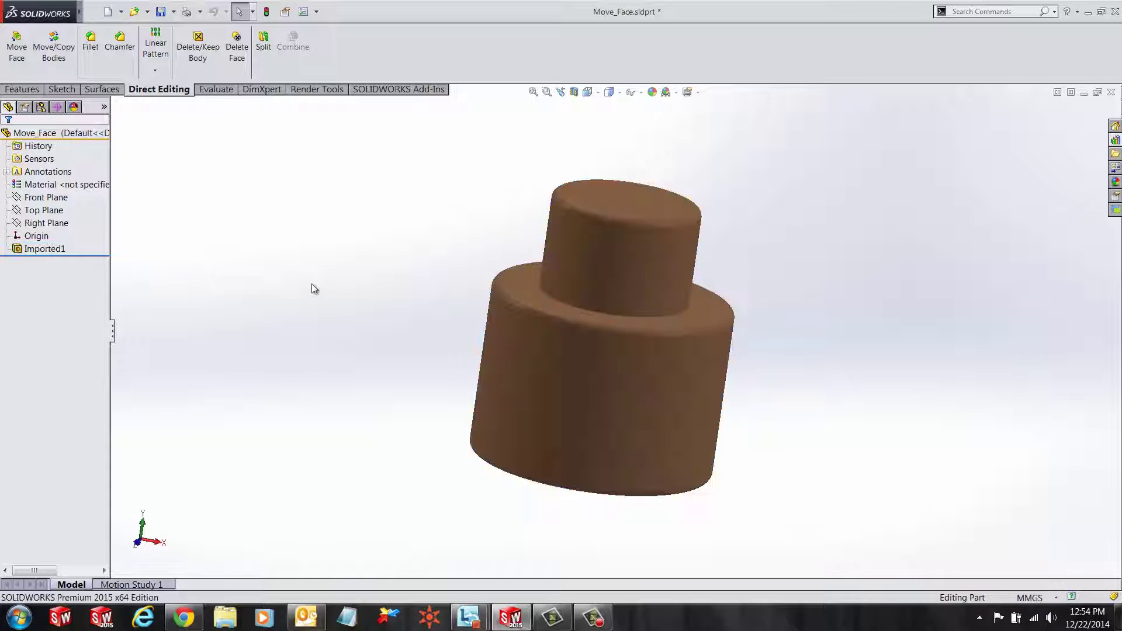
pyautogui.moveTo(781, 324)
pyautogui.mouseDown(button='middle')
pyautogui.moveTo(713, 359)
pyautogui.moveTo(724, 383)
pyautogui.moveTo(724, 240)
pyautogui.mouseUp(button='middle')
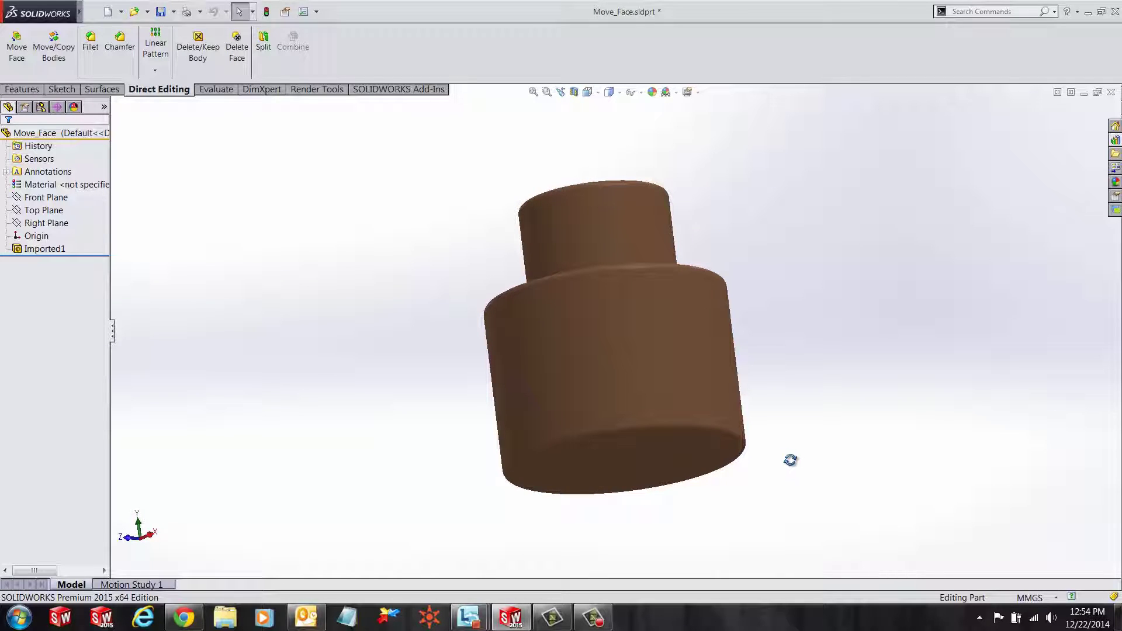
pyautogui.moveTo(783, 456)
pyautogui.mouseDown(button='middle')
pyautogui.moveTo(624, 211)
pyautogui.moveTo(675, 190)
pyautogui.moveTo(763, 365)
pyautogui.moveTo(687, 228)
pyautogui.moveTo(707, 366)
pyautogui.mouseUp(button='middle')
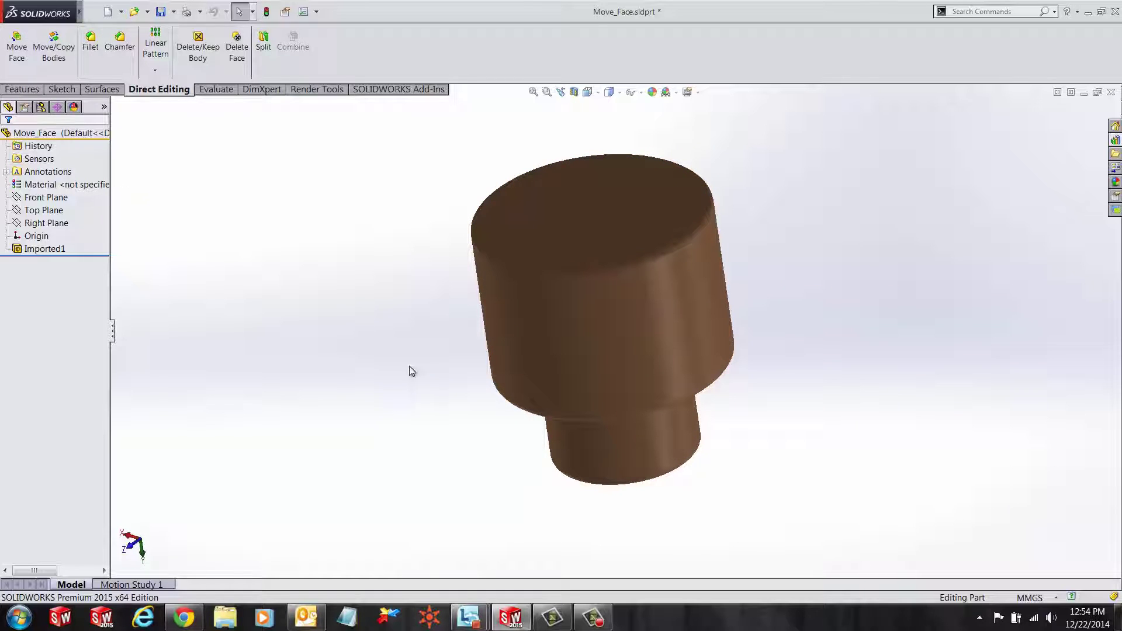
pyautogui.moveTo(411, 366); pyautogui.dragTo(418, 355, button='middle')
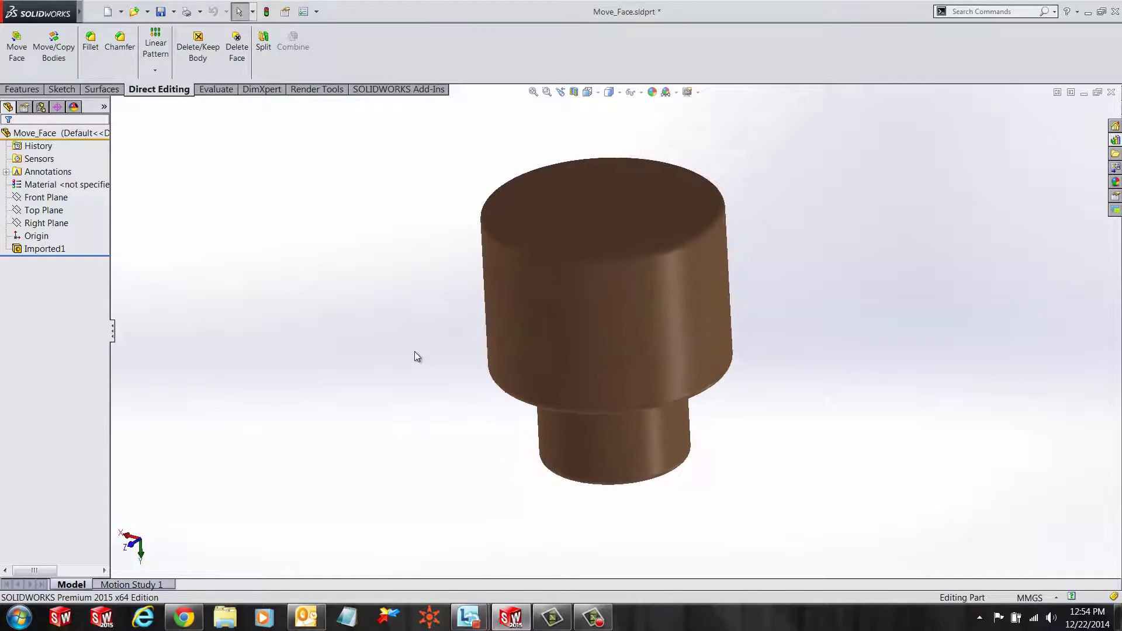
pyautogui.press('z')
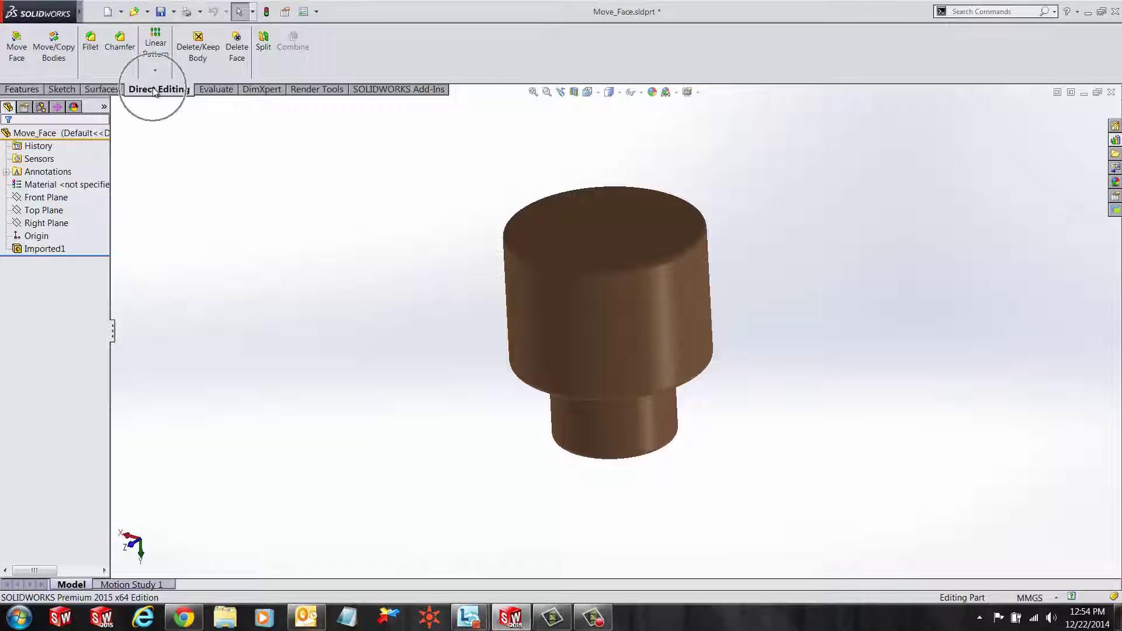
# - Start a translate Move Face with the top face and its thin rim face selected
pyautogui.click(16, 49)
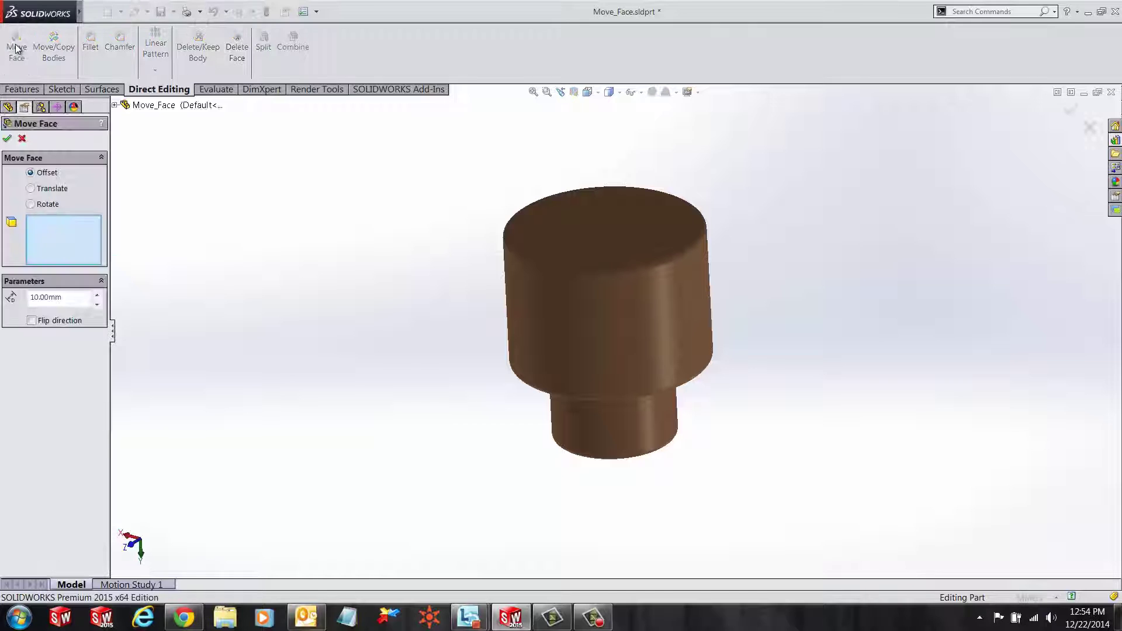
pyautogui.click(32, 188)
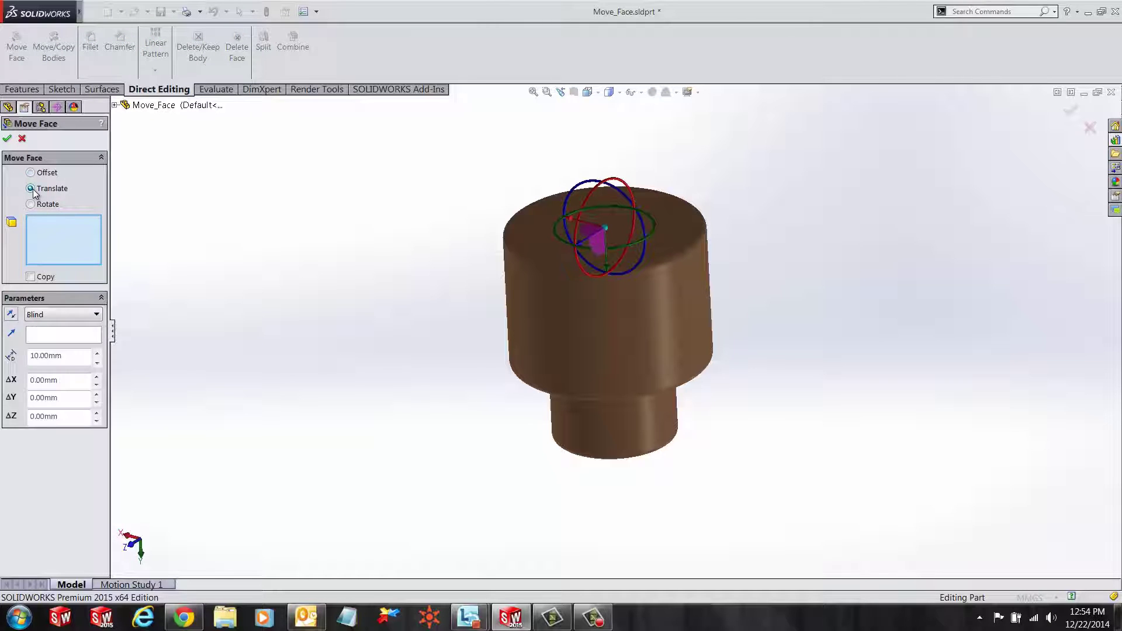
pyautogui.click(665, 211)
pyautogui.click(676, 256)
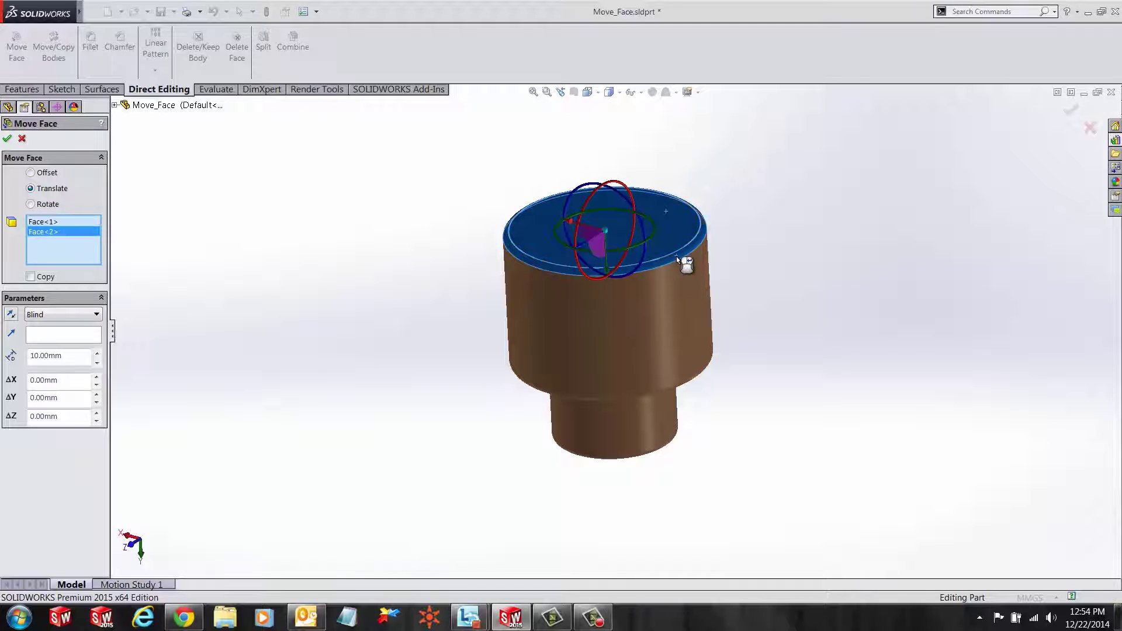
# - Move the two faces 5 mm upward along the Top Plane direction
pyautogui.click(46, 335)
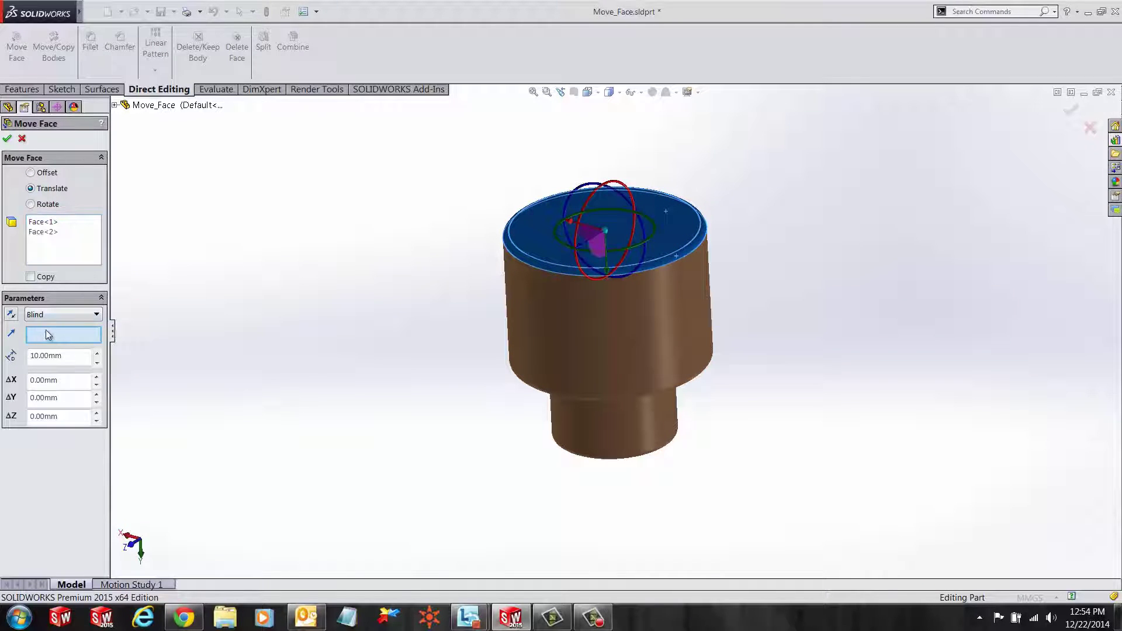
pyautogui.click(124, 106)
pyautogui.click(153, 182)
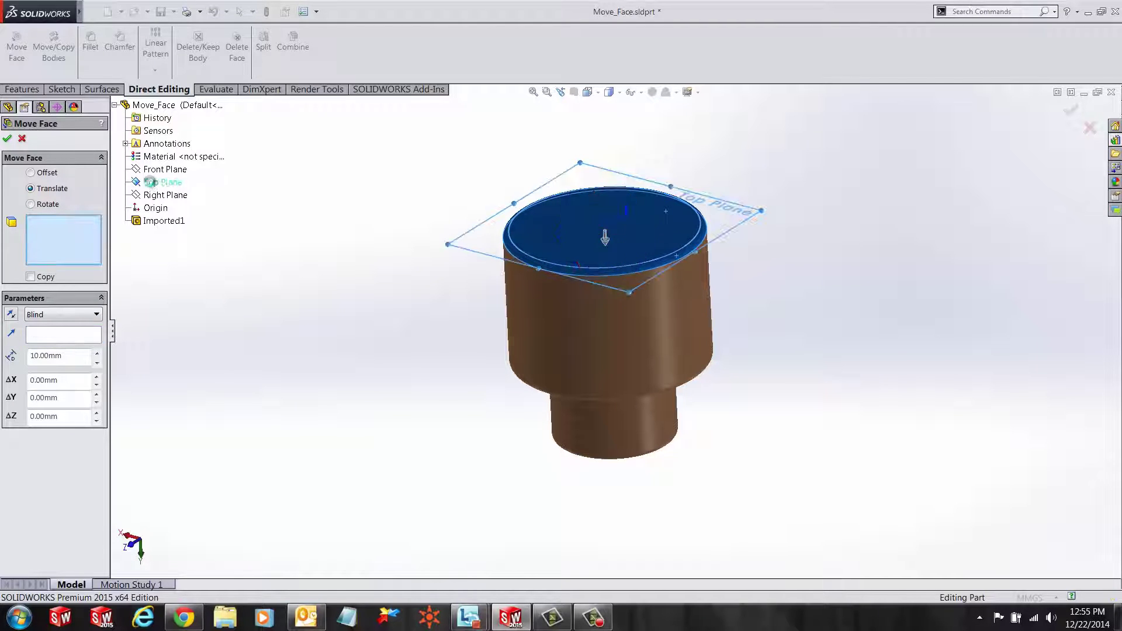
pyautogui.doubleClick(75, 357)
pyautogui.write('5')
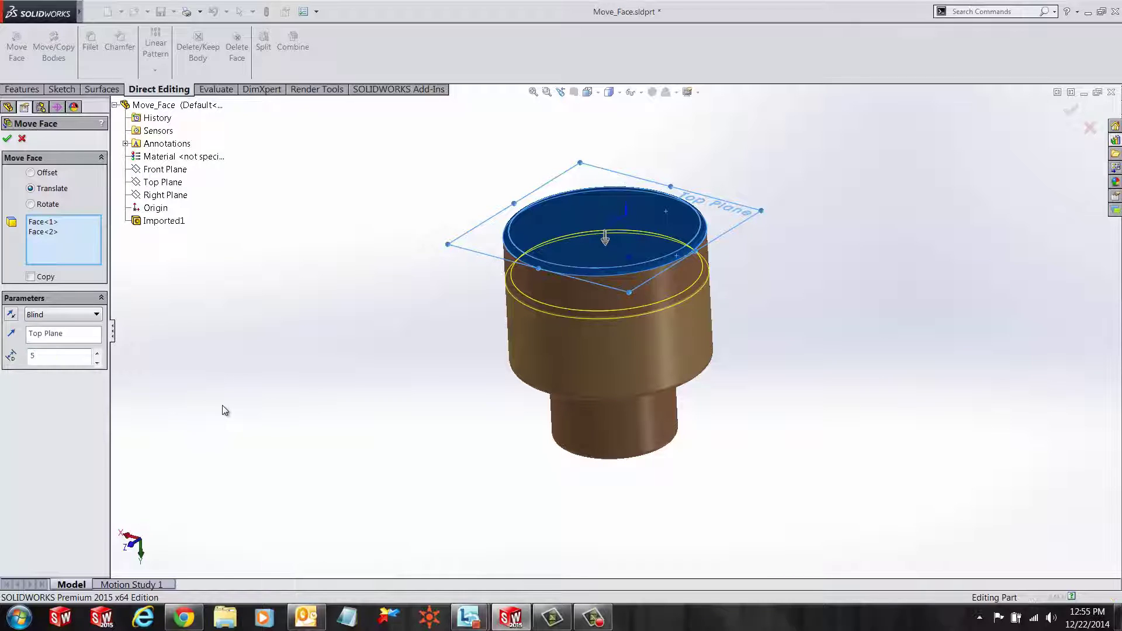
pyautogui.press('Return')
pyautogui.click(12, 315)
pyautogui.moveTo(298, 438); pyautogui.dragTo(174, 293, button='middle')
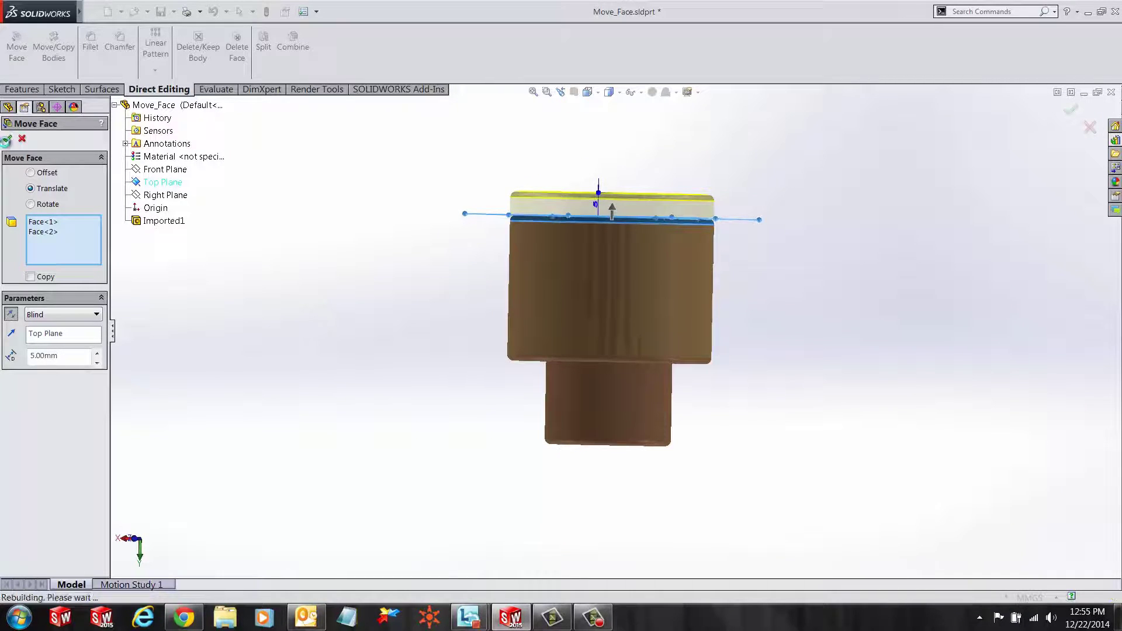
pyautogui.click(7, 139)
pyautogui.moveTo(612, 298)
pyautogui.mouseDown(button='middle')
pyautogui.moveTo(551, 331)
pyautogui.moveTo(588, 260)
pyautogui.mouseUp(button='middle')
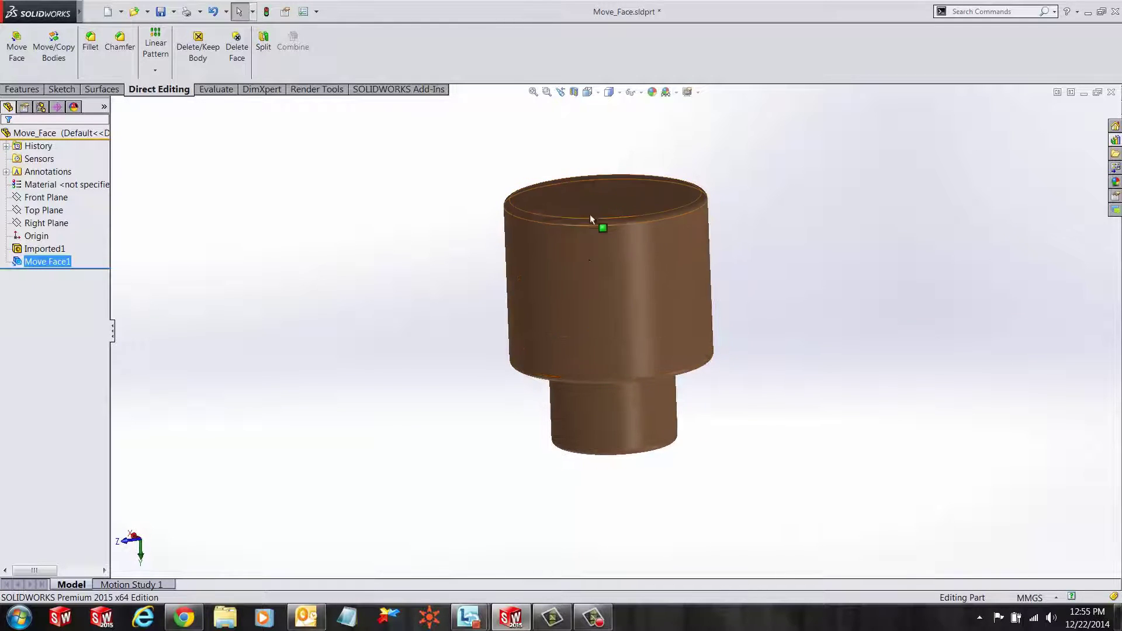
# - Delete and patch the three fillet faces at the top rim, the step and the bottom, with preview on
pyautogui.moveTo(315, 323)
pyautogui.mouseDown(button='middle')
pyautogui.moveTo(316, 285)
pyautogui.moveTo(325, 335)
pyautogui.mouseUp(button='middle')
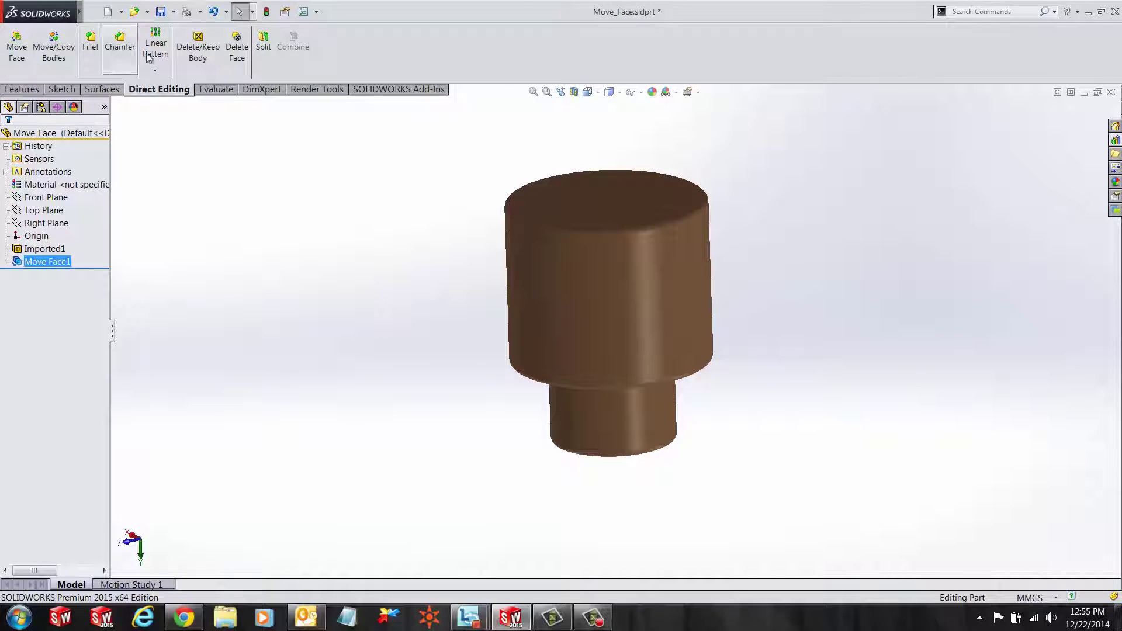
pyautogui.click(237, 57)
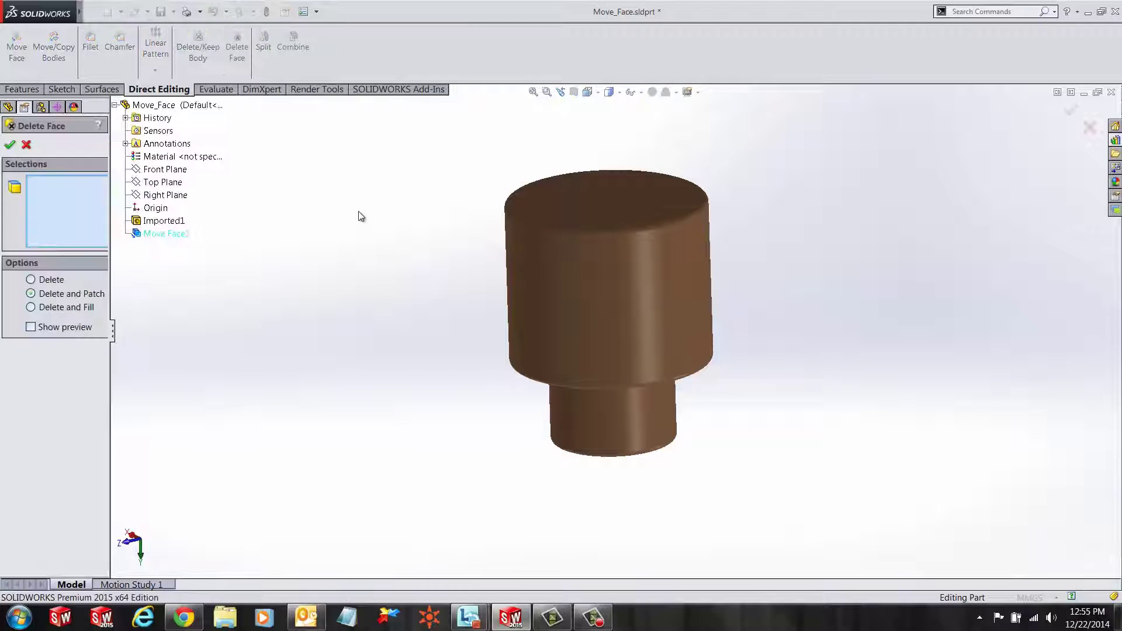
pyautogui.click(532, 222)
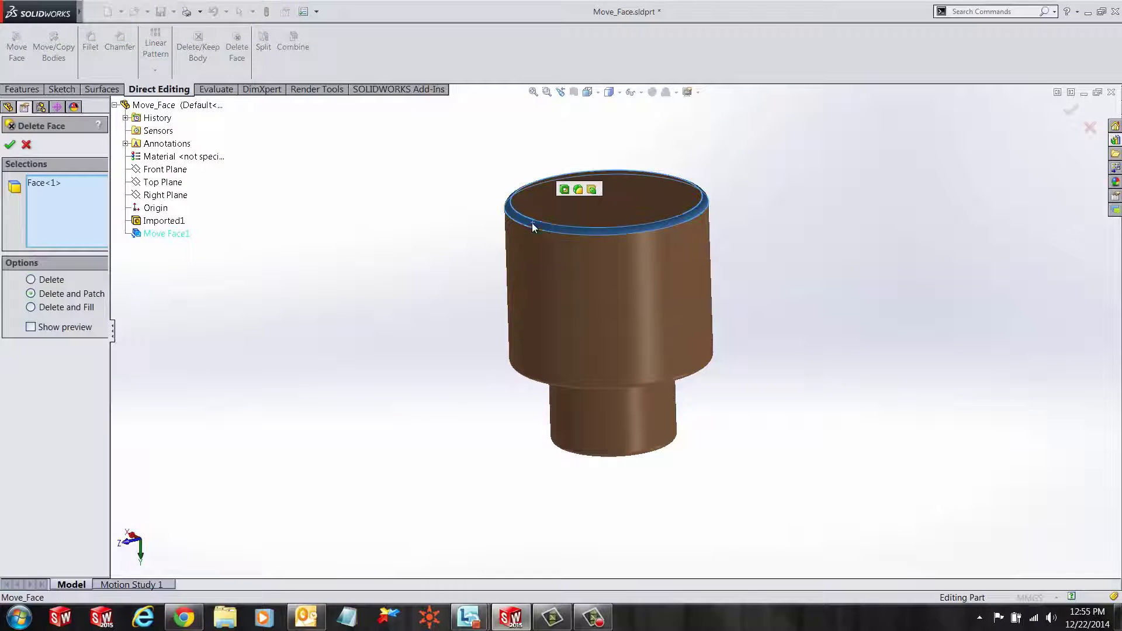
pyautogui.click(535, 384)
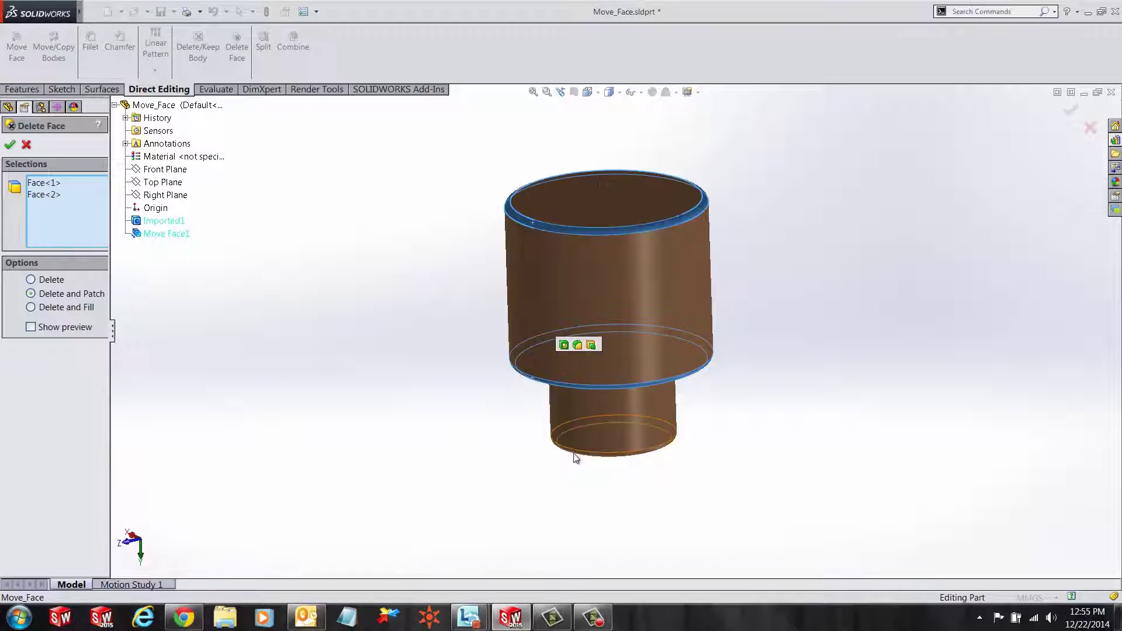
pyautogui.click(574, 452)
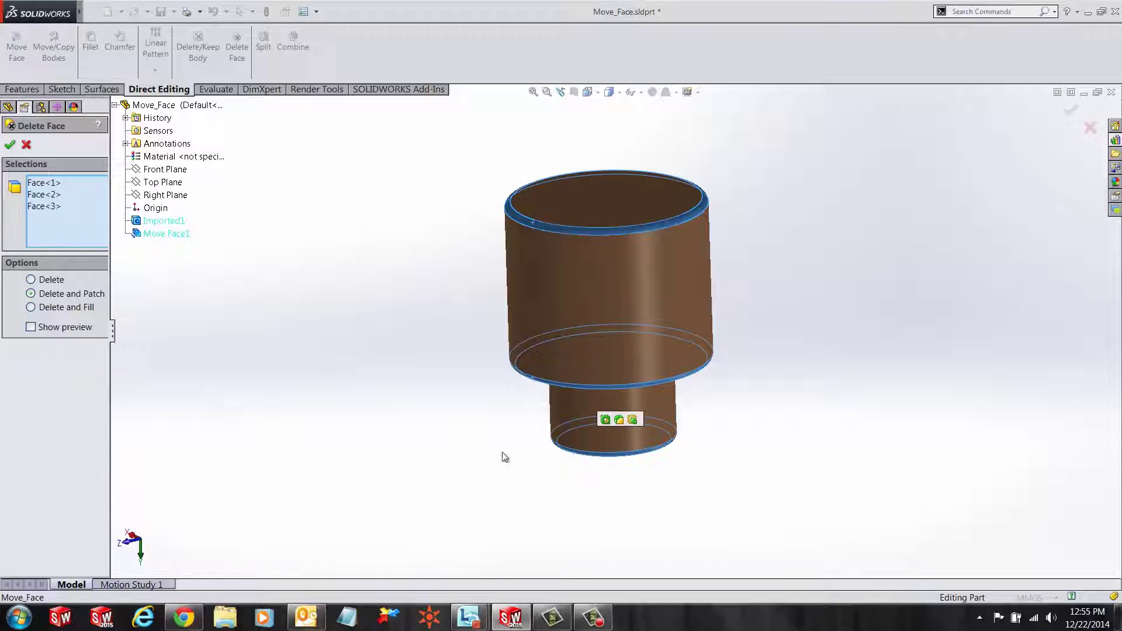
pyautogui.click(32, 295)
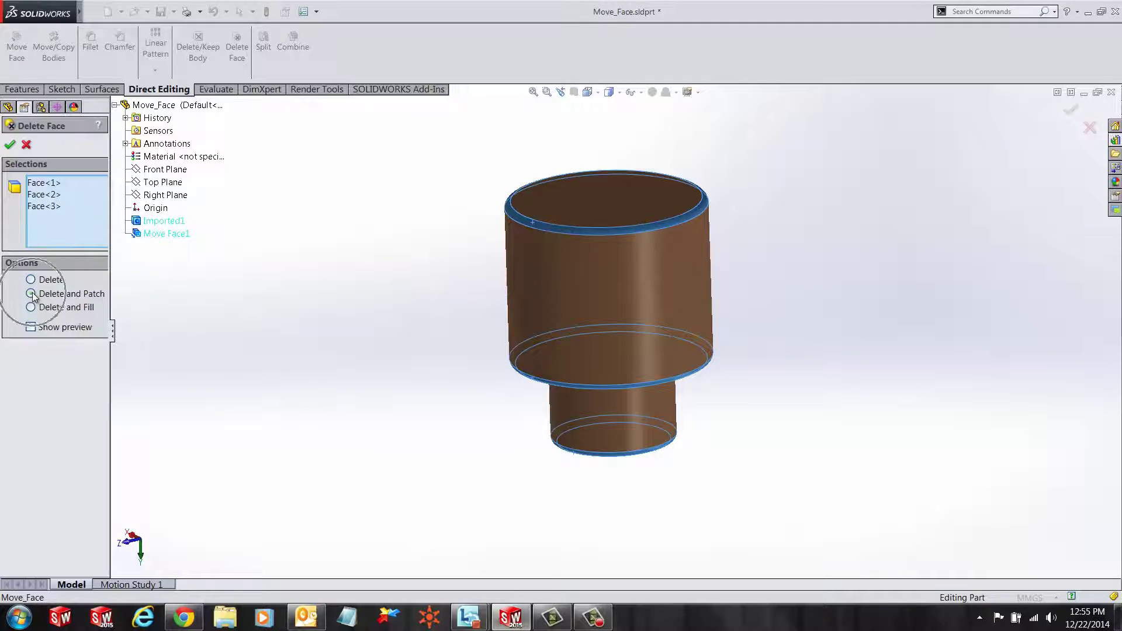
pyautogui.click(31, 328)
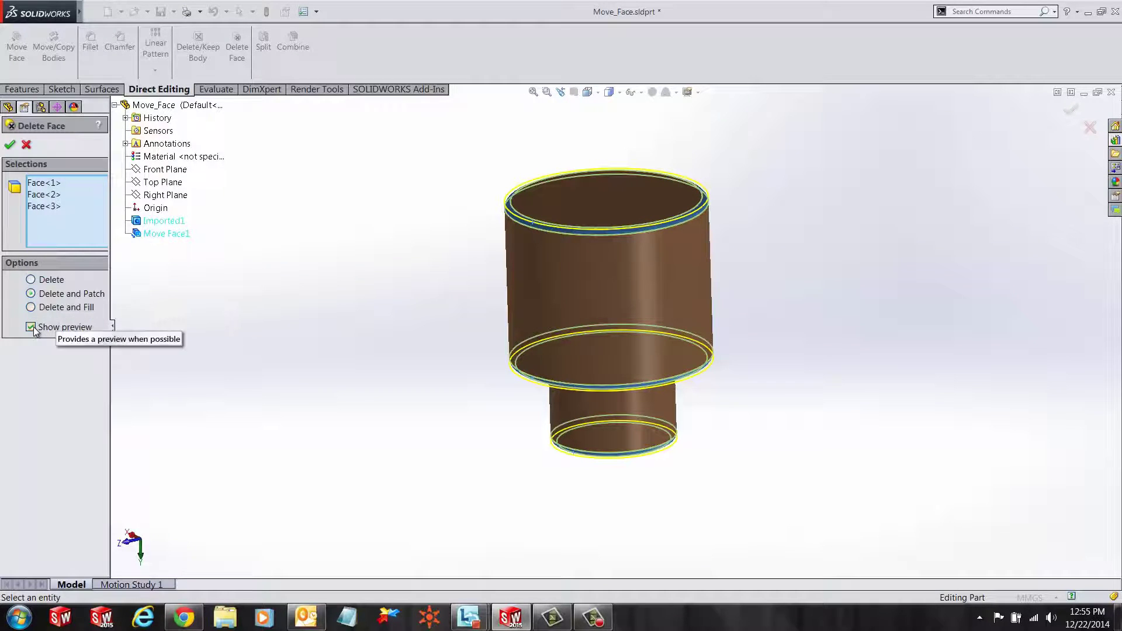
pyautogui.click(9, 146)
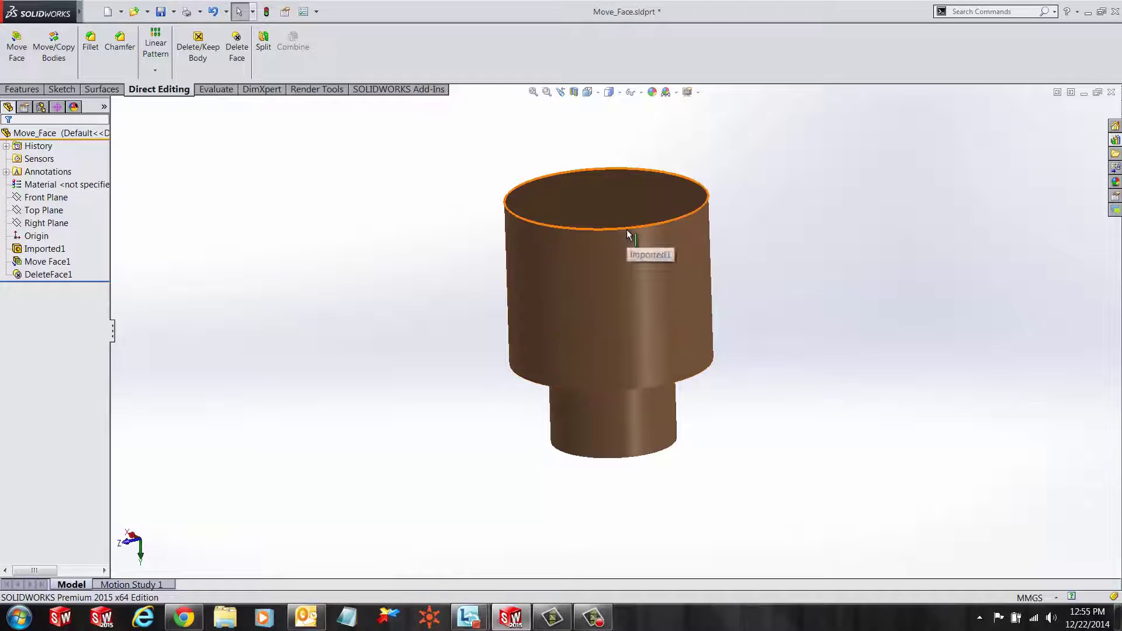
# - Offset the large cylinder's outer side face 10 mm outward with Move Face
pyautogui.moveTo(806, 403)
pyautogui.mouseDown(button='middle')
pyautogui.moveTo(748, 275)
pyautogui.moveTo(689, 403)
pyautogui.mouseUp(button='middle')
pyautogui.moveTo(800, 367); pyautogui.dragTo(774, 347, button='middle')
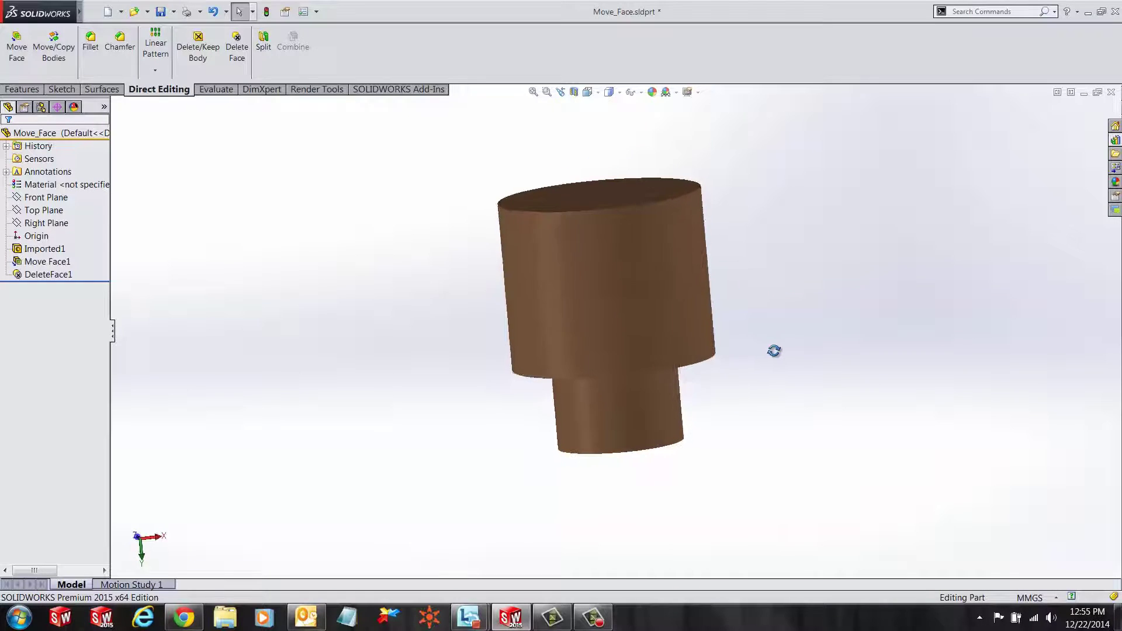
pyautogui.click(597, 267)
pyautogui.moveTo(853, 324); pyautogui.dragTo(796, 326, button='middle')
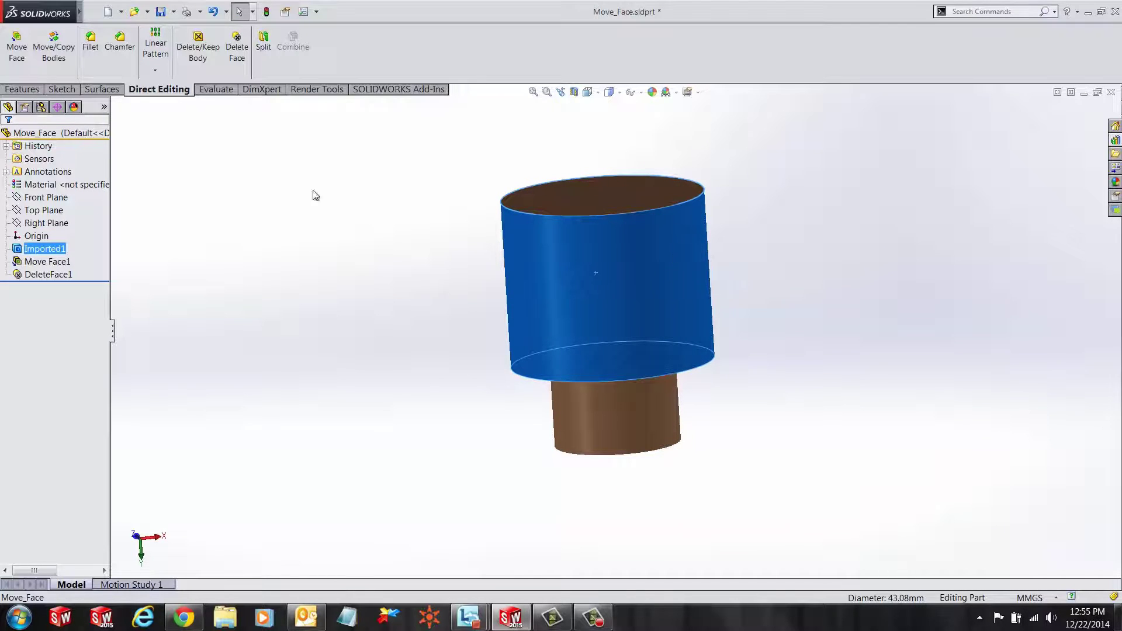
pyautogui.click(15, 55)
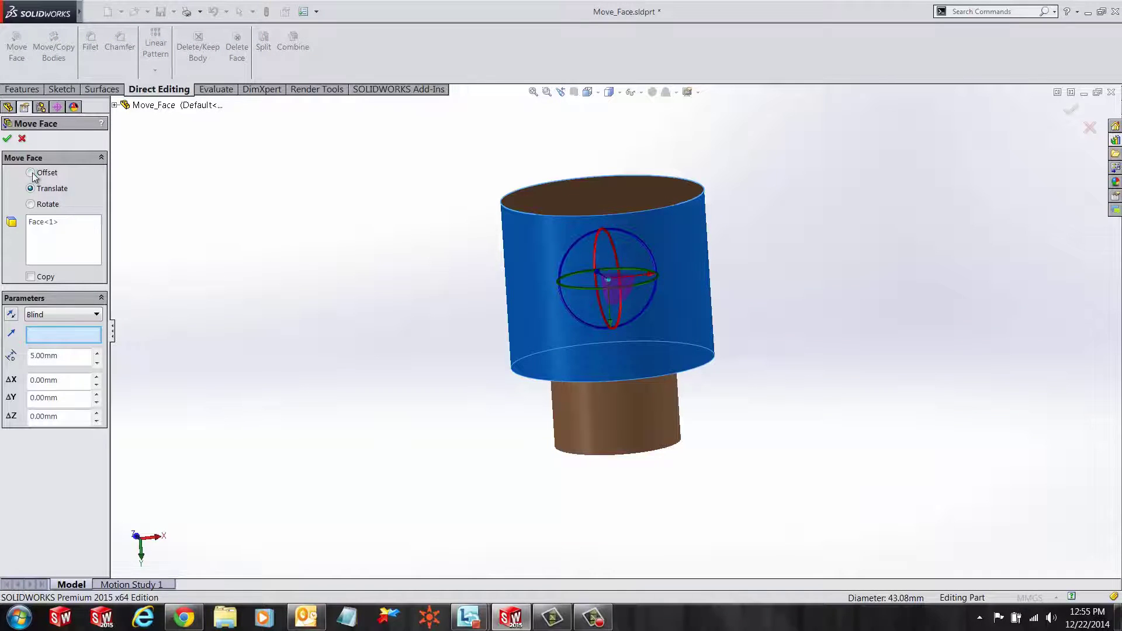
pyautogui.click(79, 241)
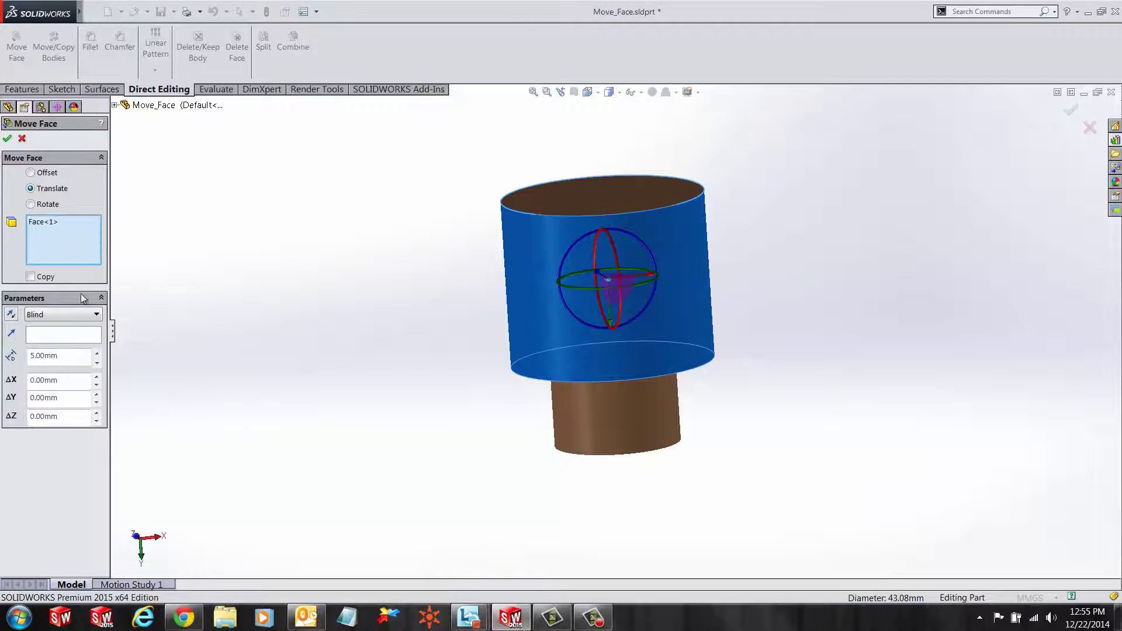
pyautogui.click(43, 175)
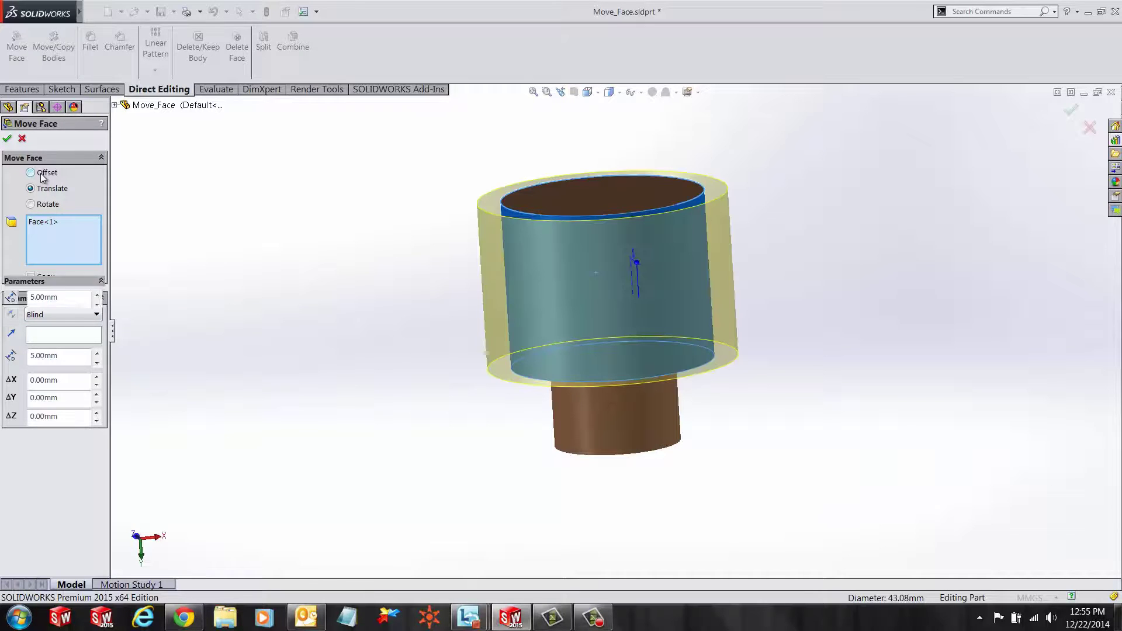
pyautogui.moveTo(368, 279); pyautogui.dragTo(358, 326, button='middle')
pyautogui.write('10')
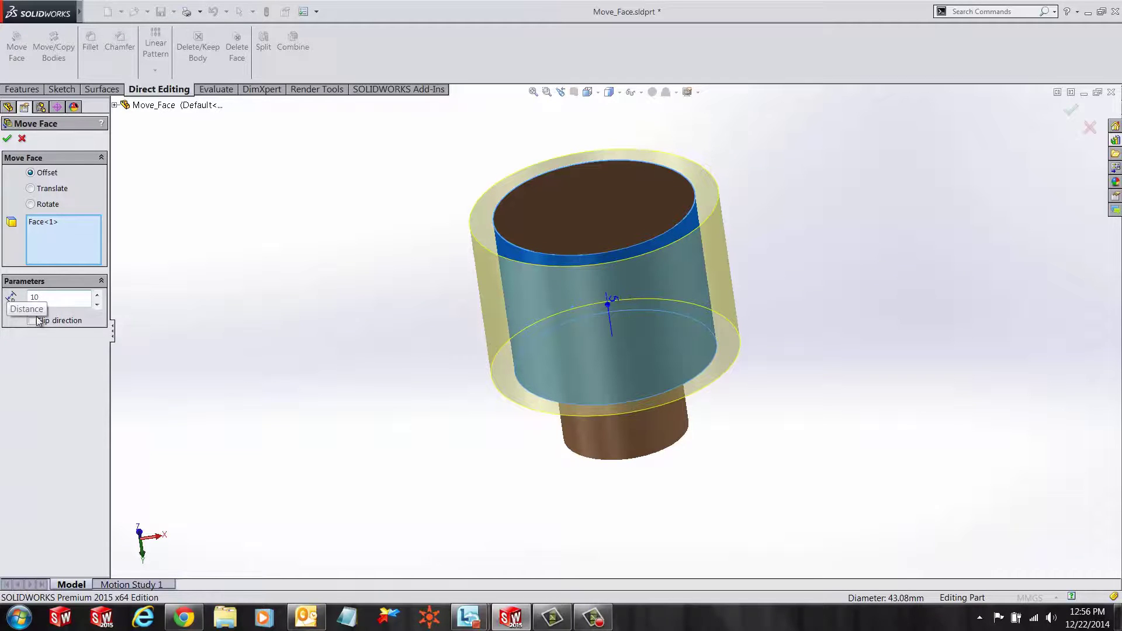
pyautogui.press('Return')
pyautogui.click(8, 139)
pyautogui.moveTo(469, 420)
pyautogui.mouseDown(button='middle')
pyautogui.moveTo(442, 304)
pyautogui.moveTo(468, 380)
pyautogui.moveTo(500, 335)
pyautogui.moveTo(485, 245)
pyautogui.moveTo(465, 346)
pyautogui.moveTo(458, 292)
pyautogui.moveTo(433, 346)
pyautogui.moveTo(394, 292)
pyautogui.moveTo(366, 350)
pyautogui.moveTo(285, 252)
pyautogui.mouseUp(button='middle')
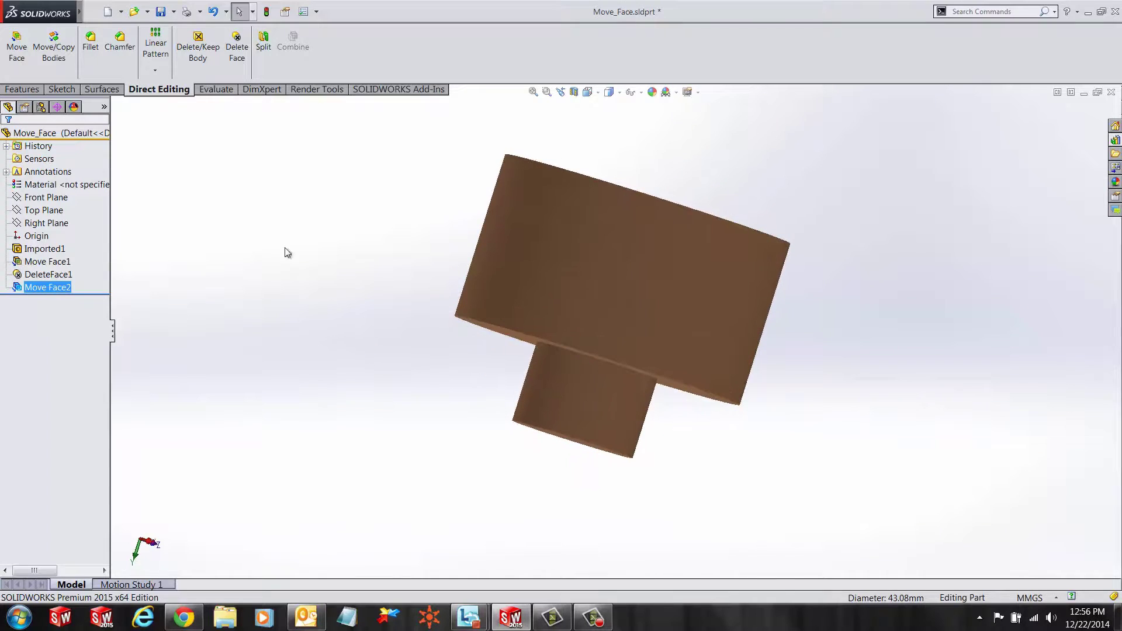
# - Chamfer the large cylinder's top and lower rims and the small cylinder's bottom edge at 3 mm, with full preview
pyautogui.click(22, 89)
pyautogui.click(379, 69)
pyautogui.click(399, 95)
pyautogui.moveTo(534, 168); pyautogui.dragTo(521, 169, button='middle')
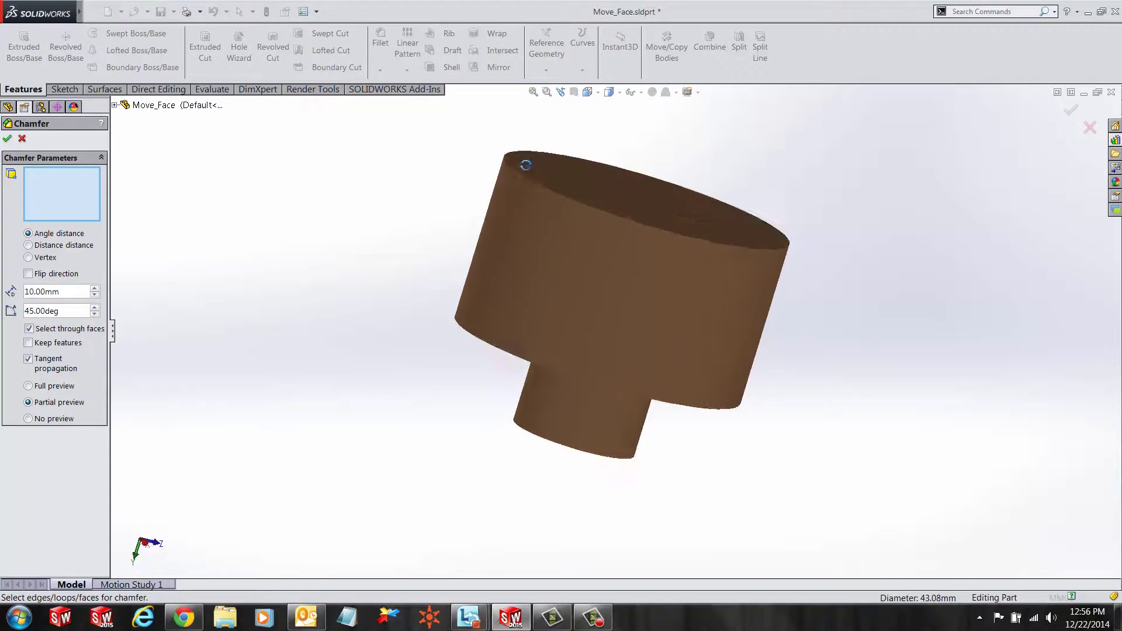
pyautogui.click(516, 180)
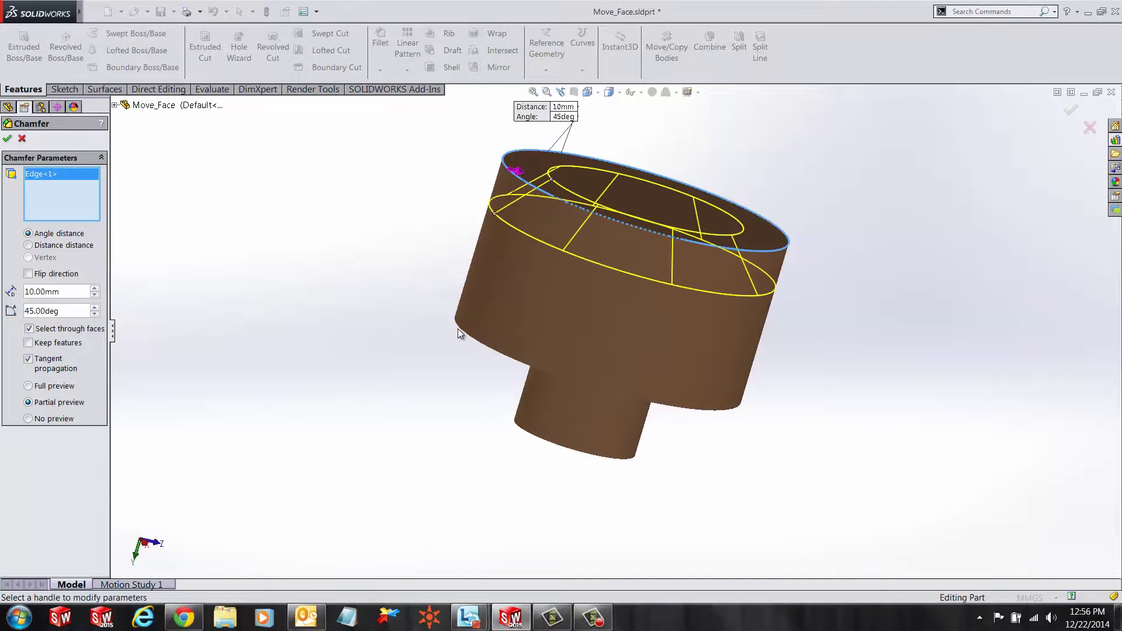
pyautogui.click(459, 327)
pyautogui.click(529, 427)
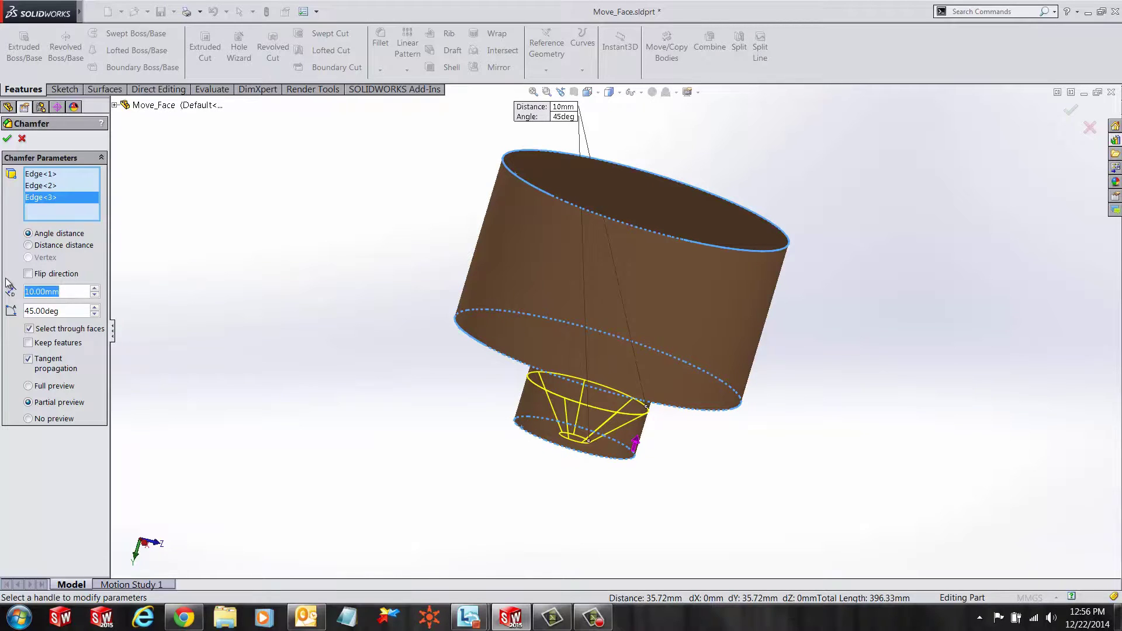
pyautogui.write('3')
pyautogui.press('Return')
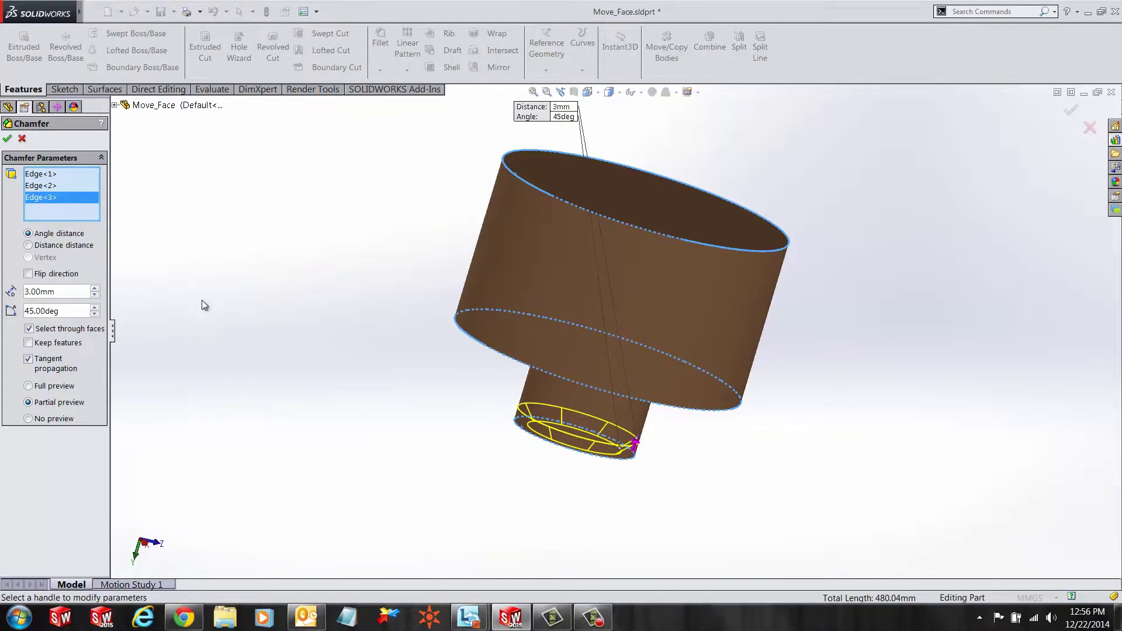
pyautogui.click(32, 389)
pyautogui.click(8, 139)
pyautogui.moveTo(376, 214); pyautogui.dragTo(500, 191, button='middle')
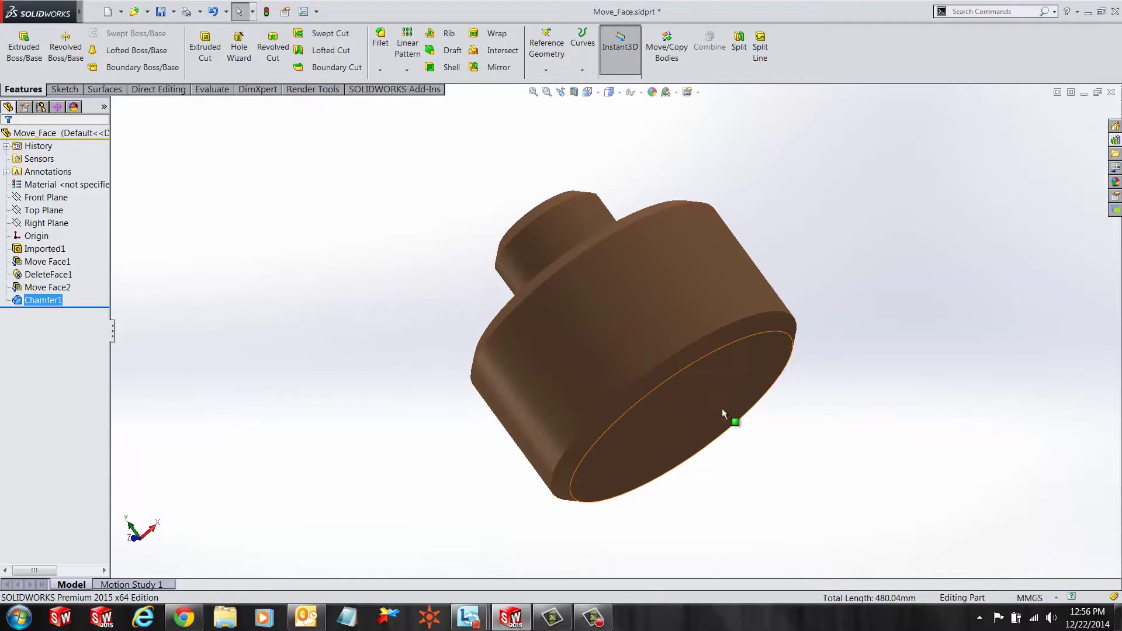
pyautogui.moveTo(733, 418); pyautogui.dragTo(715, 402, button='middle')
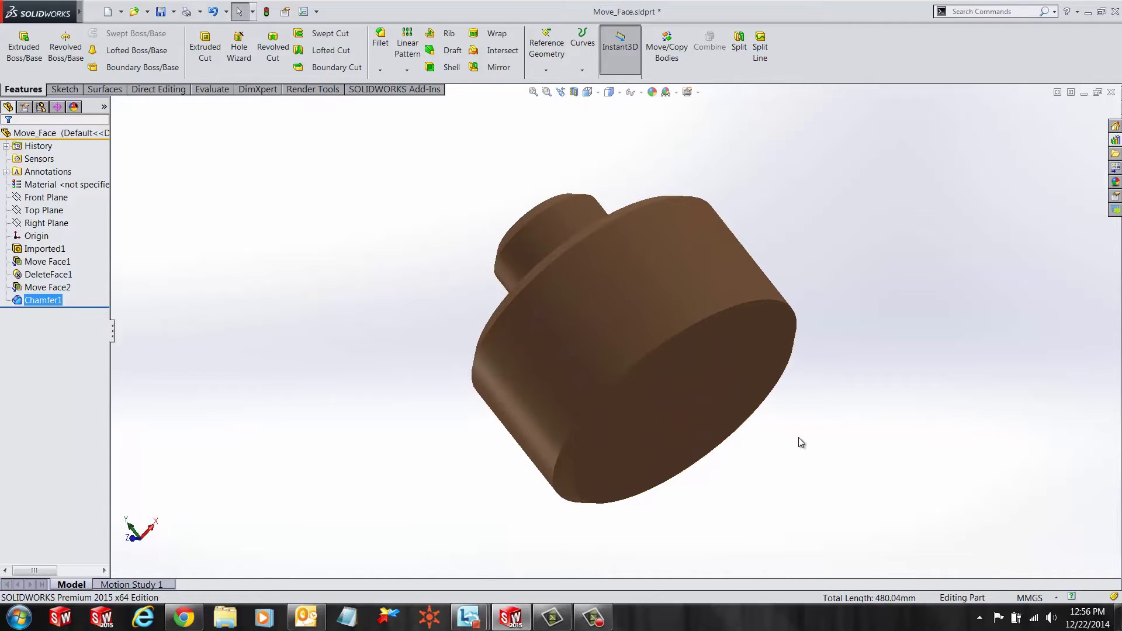